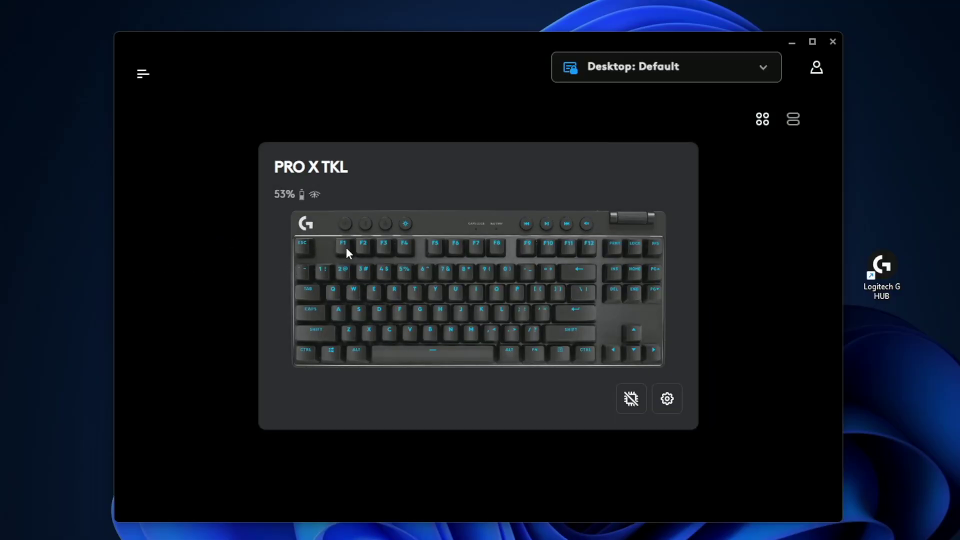
- Turn off the PRO X TKL's On-board Memory Mode in its device settings so G HUB controls it
mouse_move(303, 192)
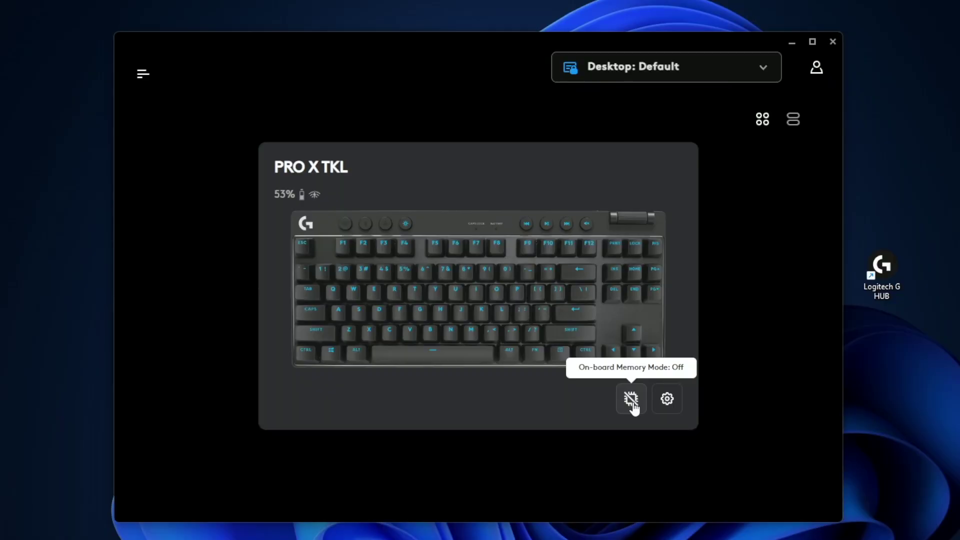
click(632, 400)
click(666, 400)
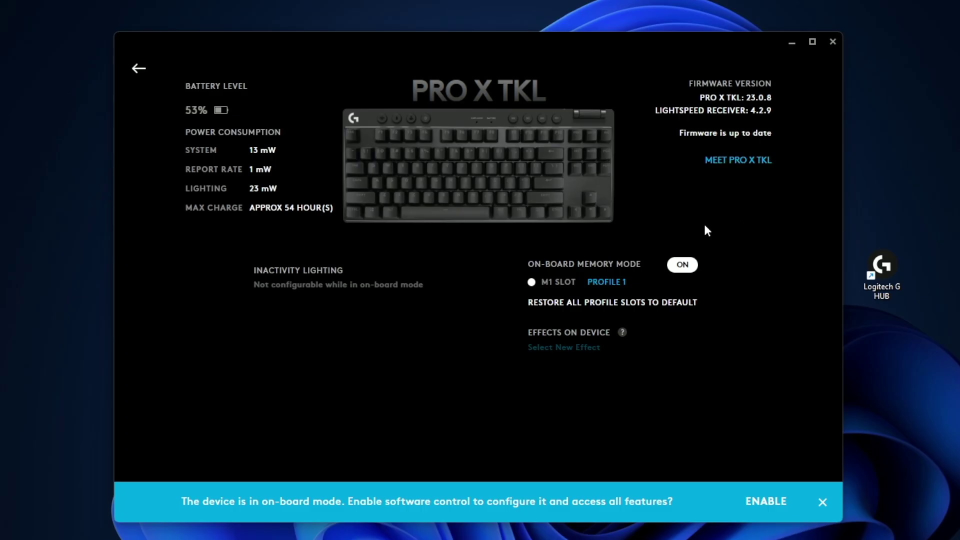
click(682, 266)
- Change the PRO X TKL's LIGHTSYNC fixed colour from cyan 00A9E0 to green 7ED321
click(155, 74)
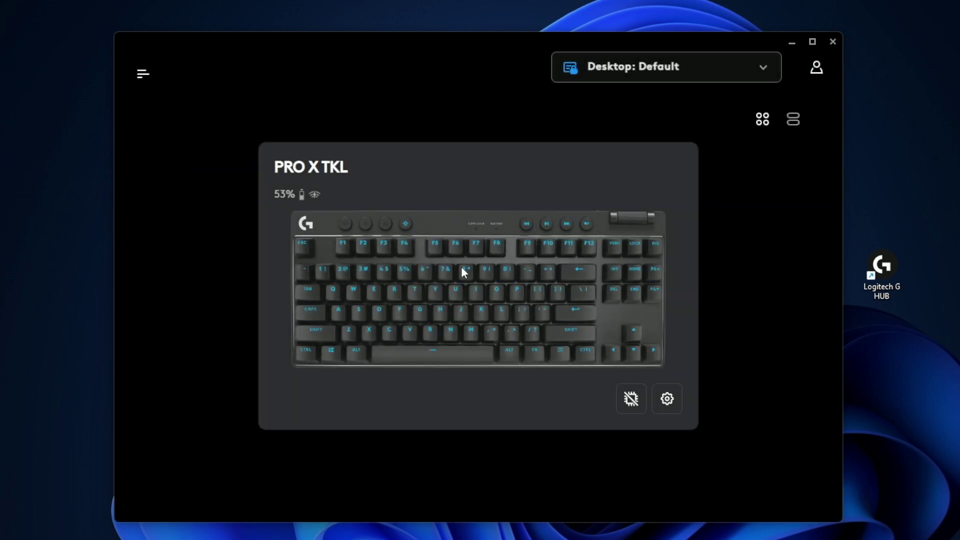
click(464, 272)
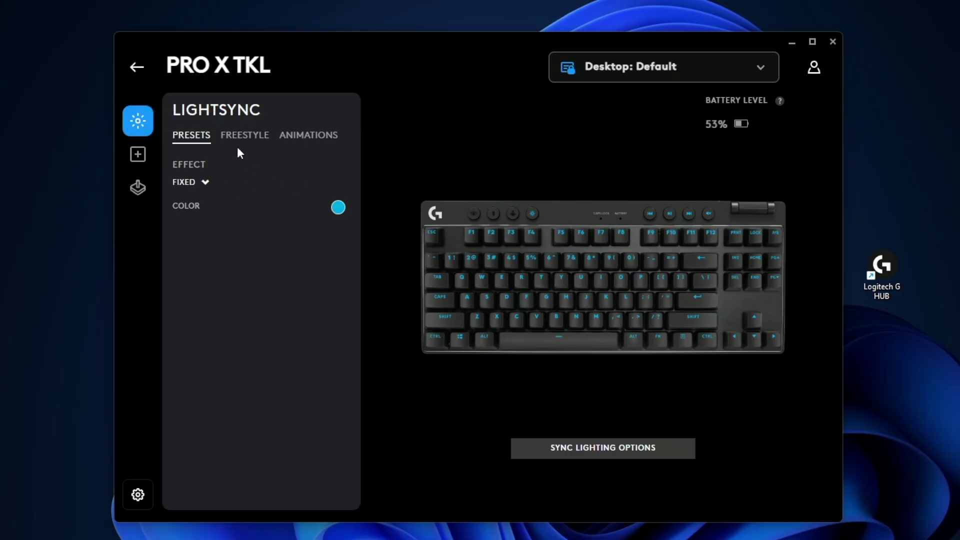
click(207, 184)
click(337, 208)
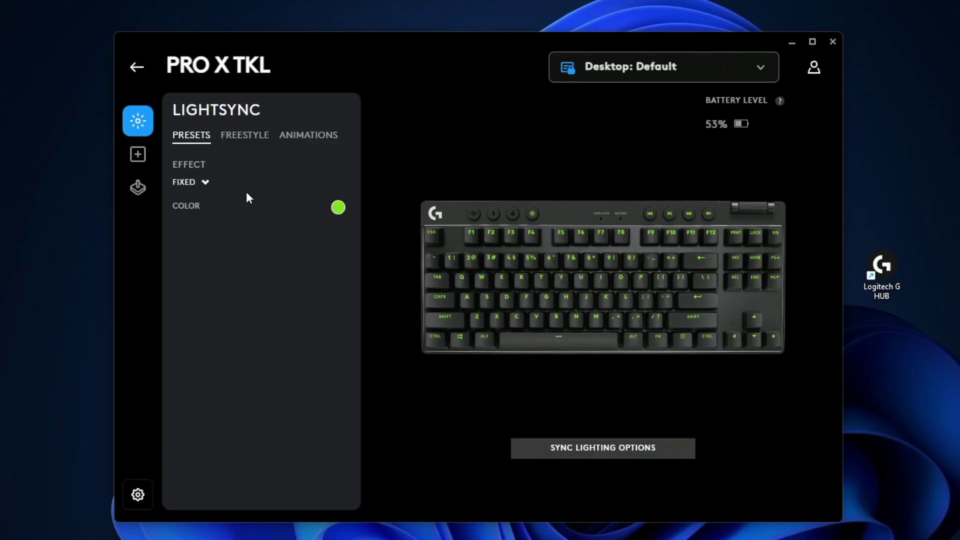
click(206, 185)
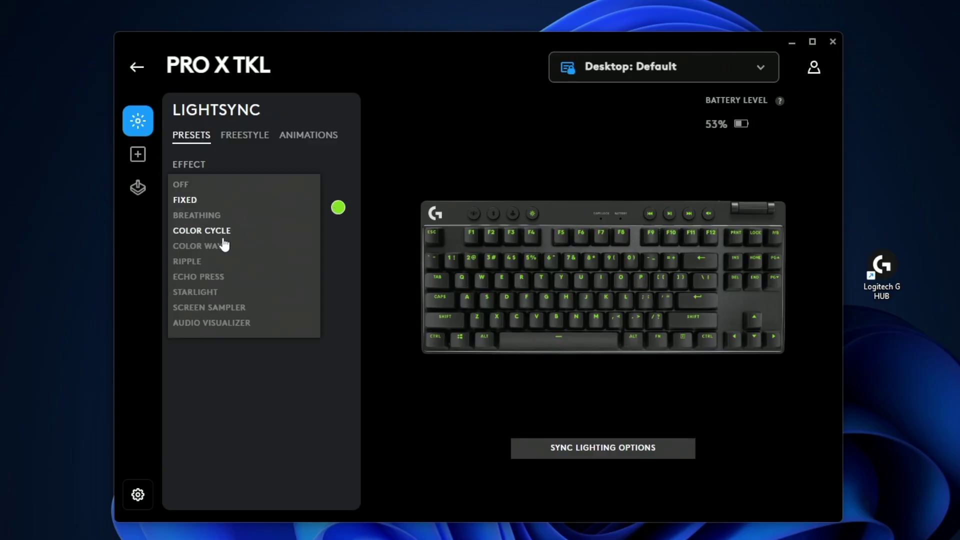
- Briefly try the Echo Press effect, then return to Fixed and pick the blue Vibrant preset
click(200, 278)
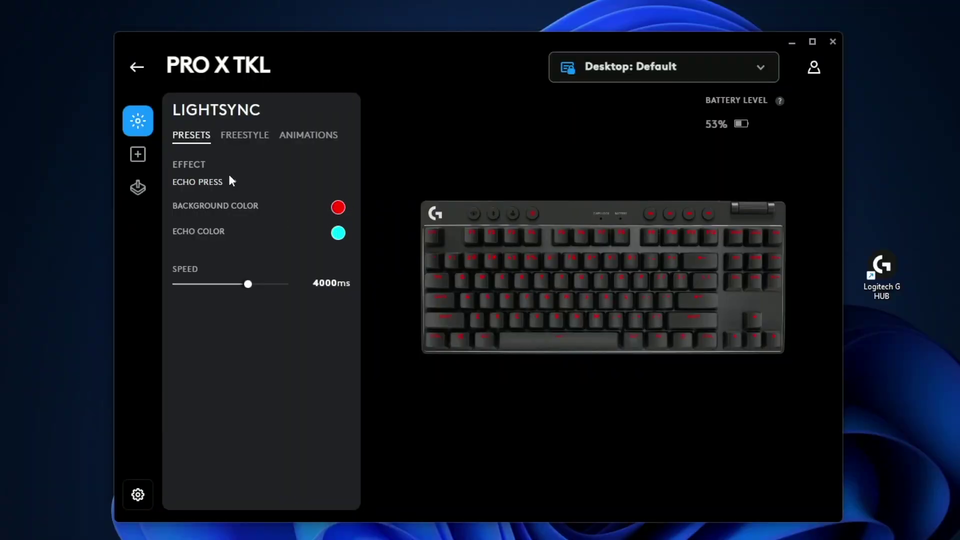
click(230, 181)
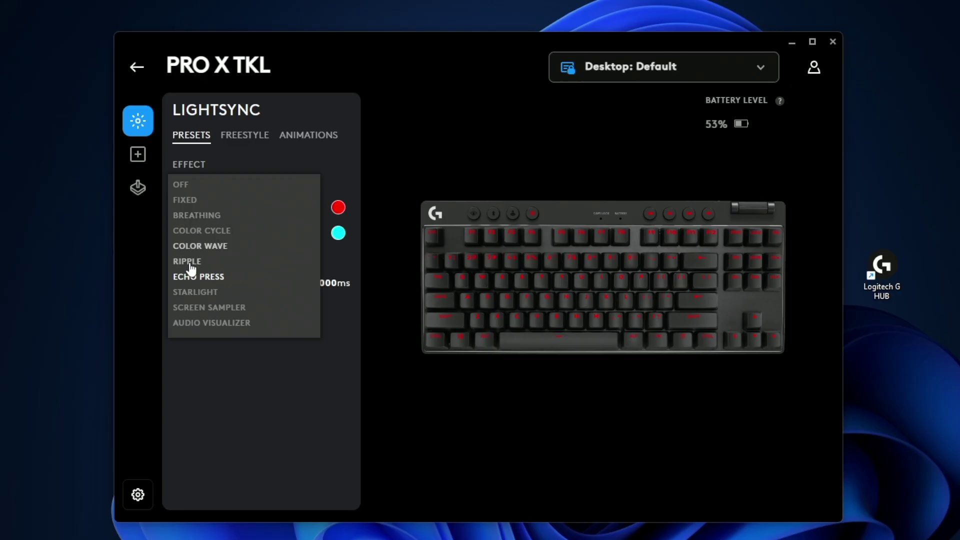
click(183, 200)
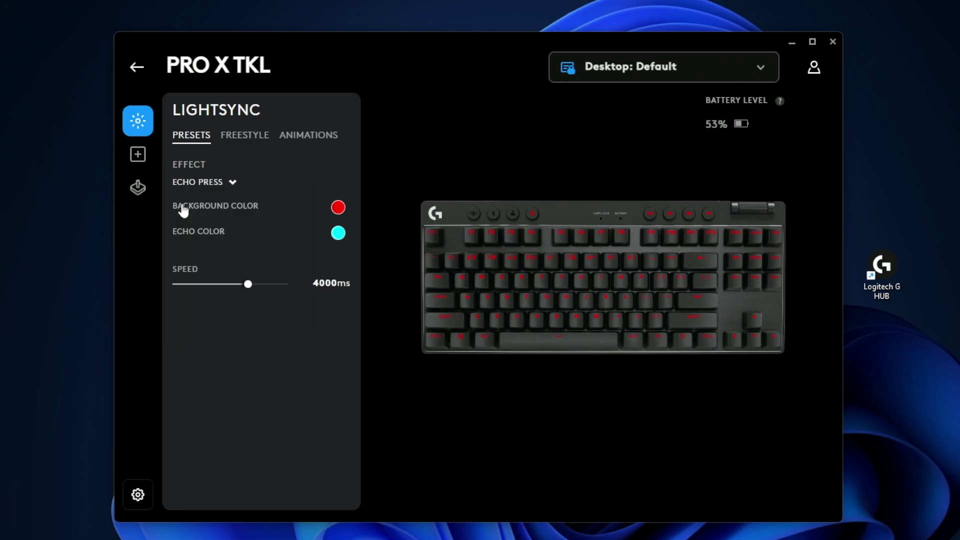
click(338, 210)
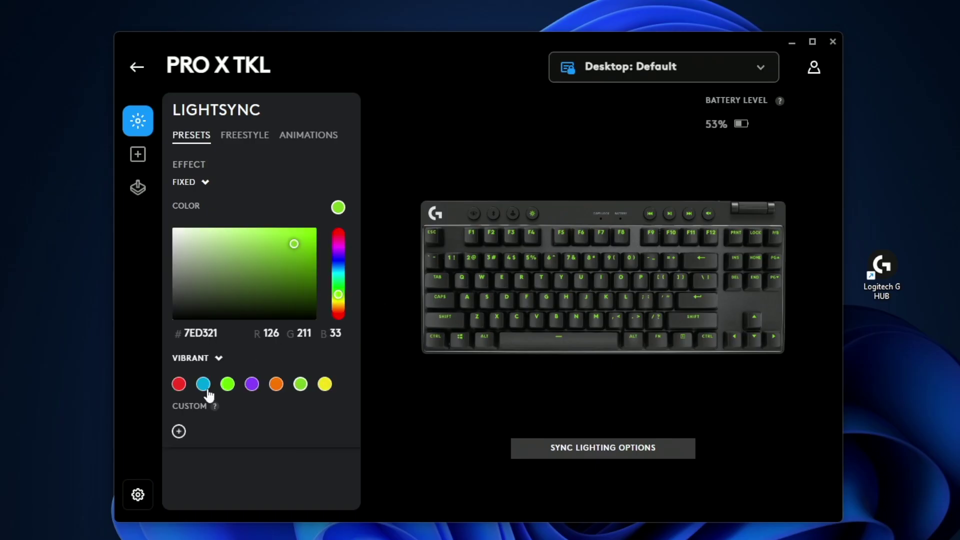
click(203, 384)
click(395, 378)
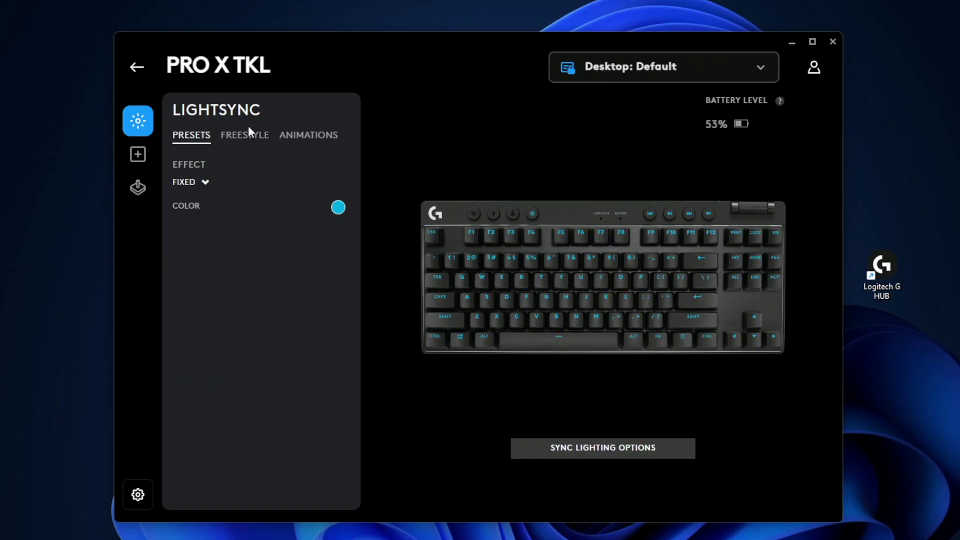
- In Freestyle lighting, colour the W, A, S and D keys red F82F25 with the Vibrant preset
click(247, 140)
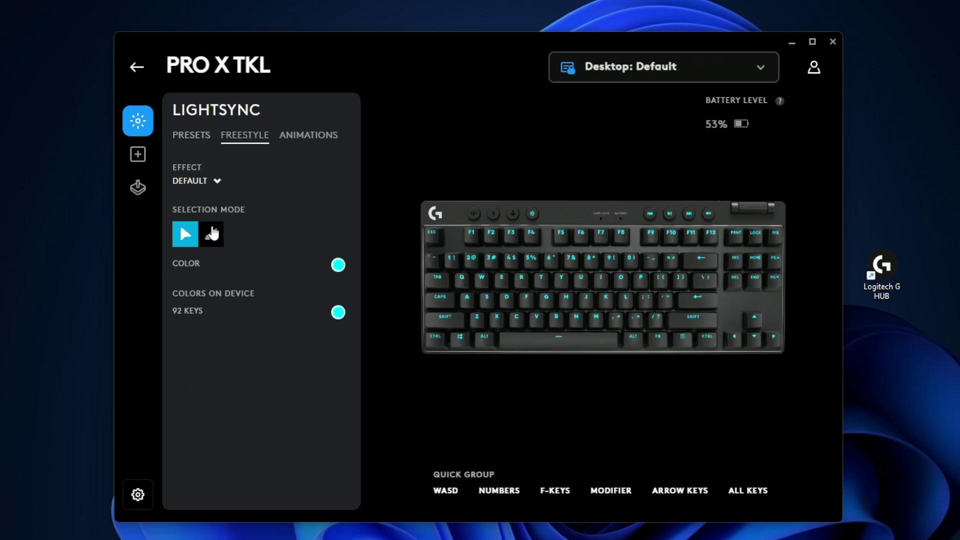
key(a)
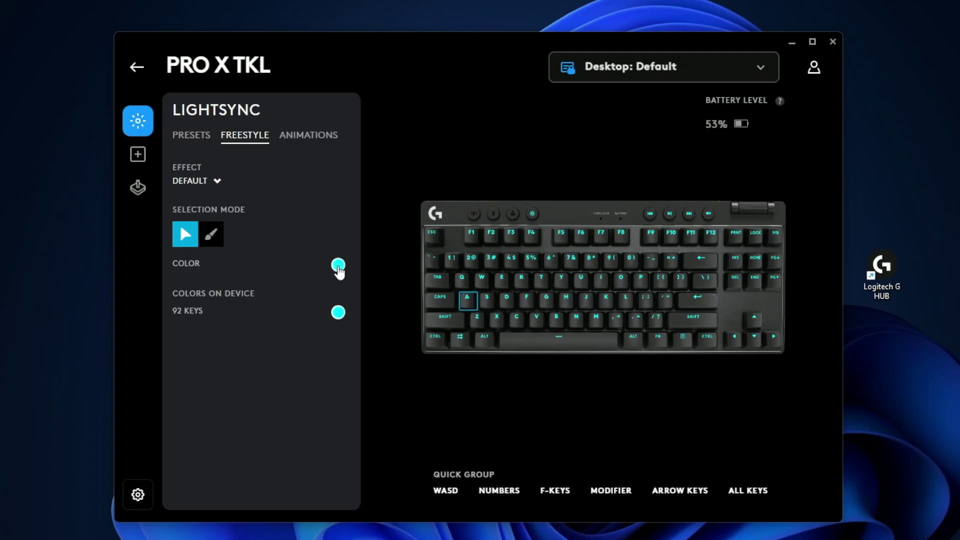
click(339, 267)
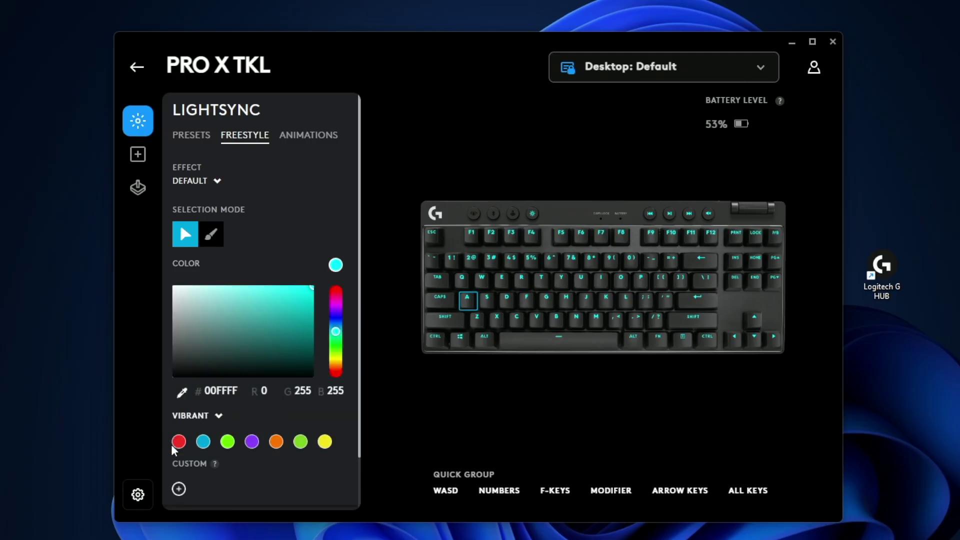
click(178, 443)
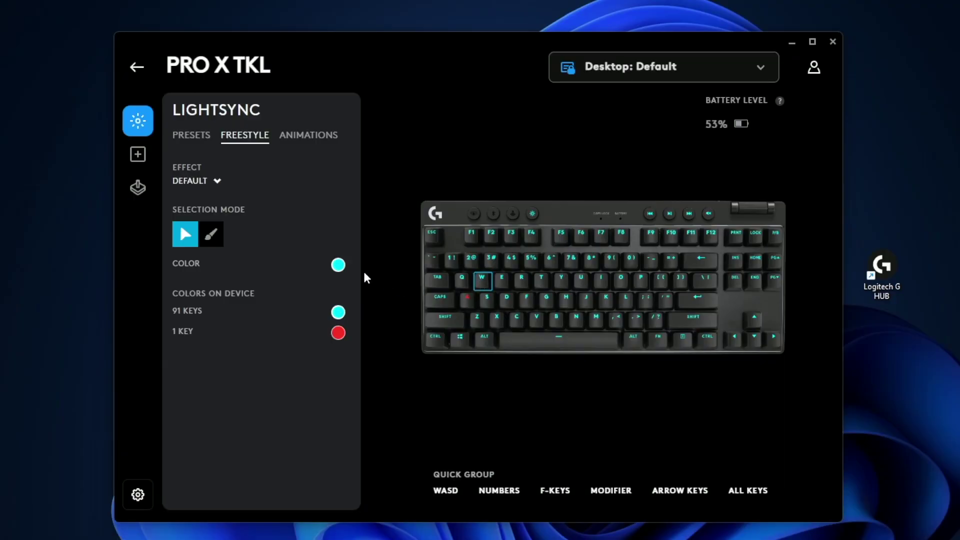
click(337, 264)
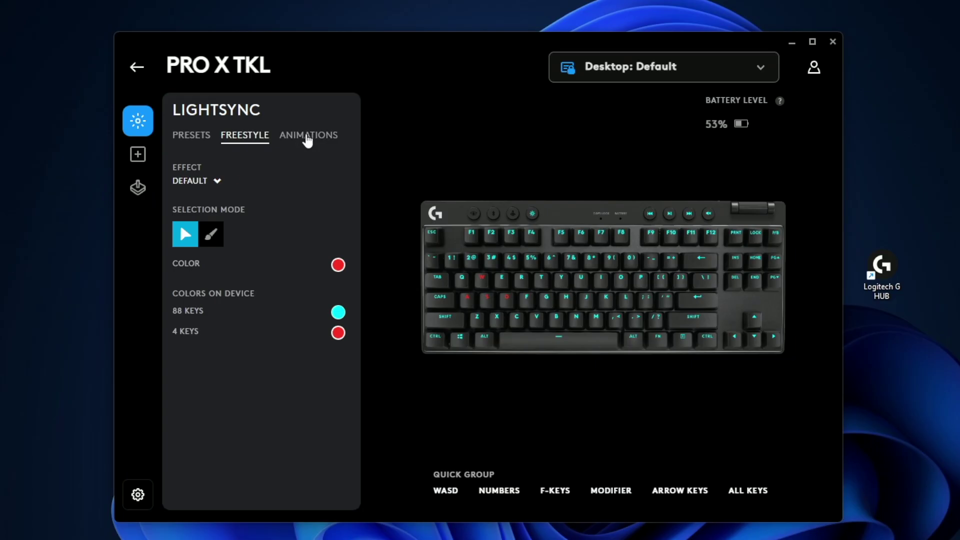
- Browse the lighting animations, leaving Contrastic and Cycle, then return to Freestyle lighting
click(307, 134)
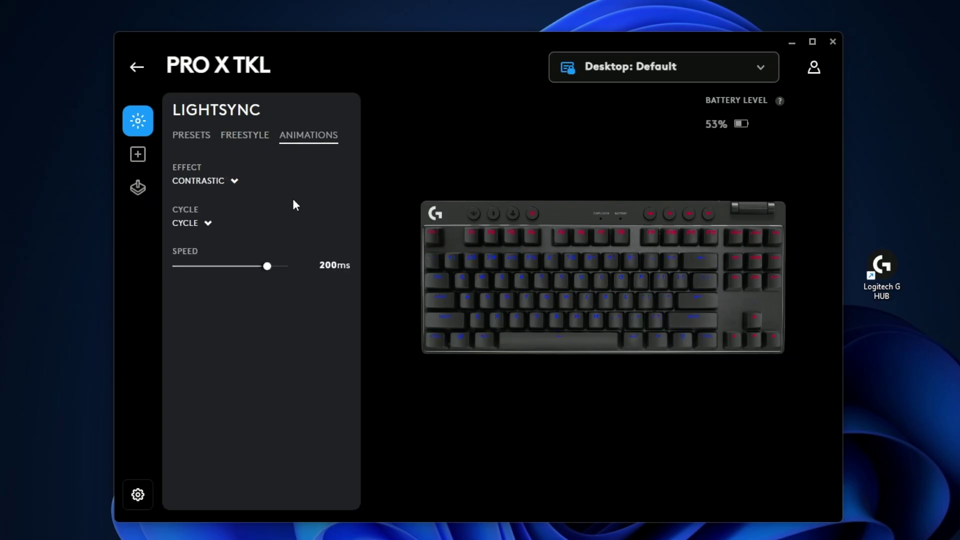
click(216, 183)
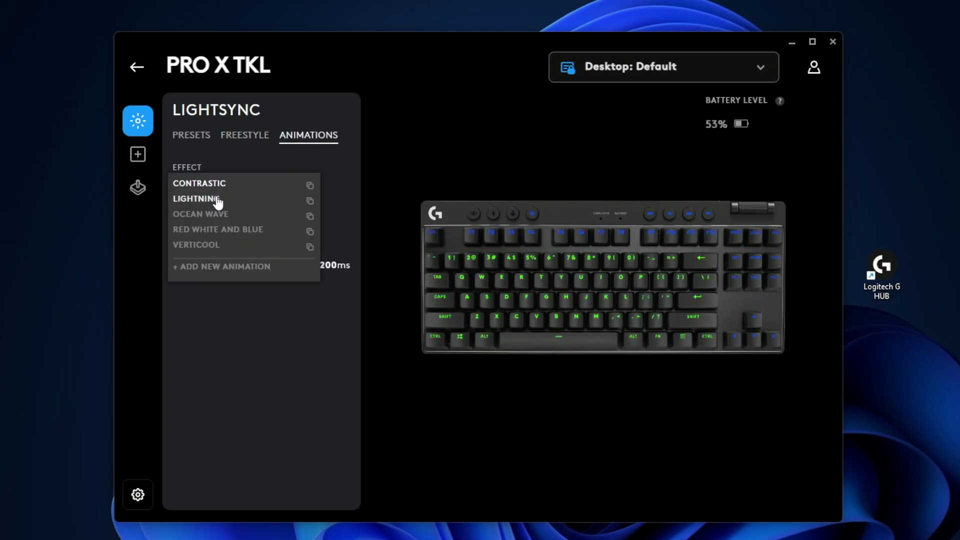
click(239, 415)
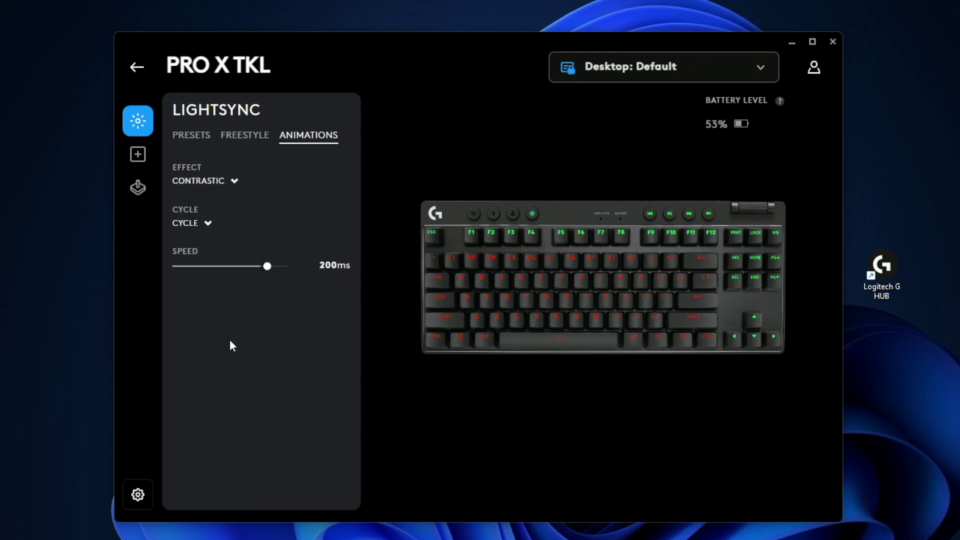
click(199, 226)
click(320, 309)
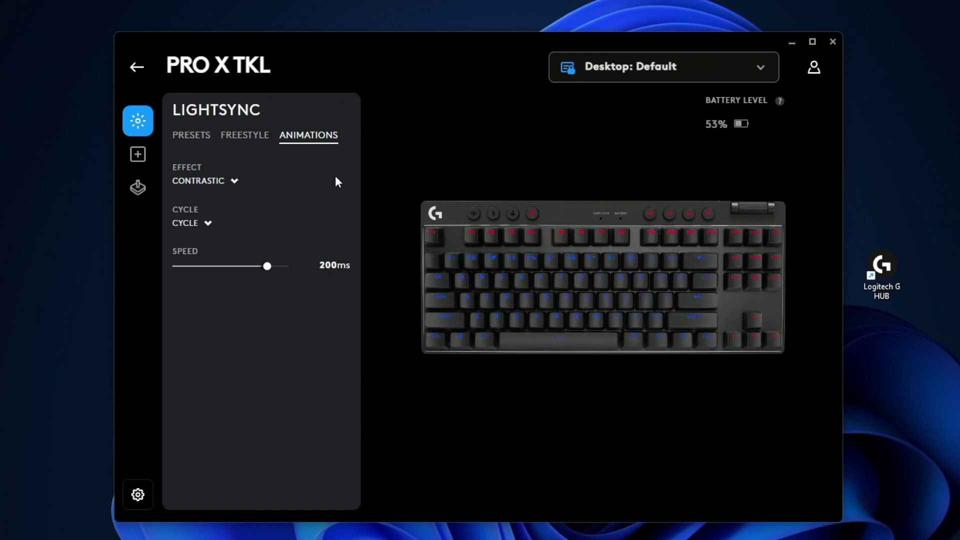
click(244, 135)
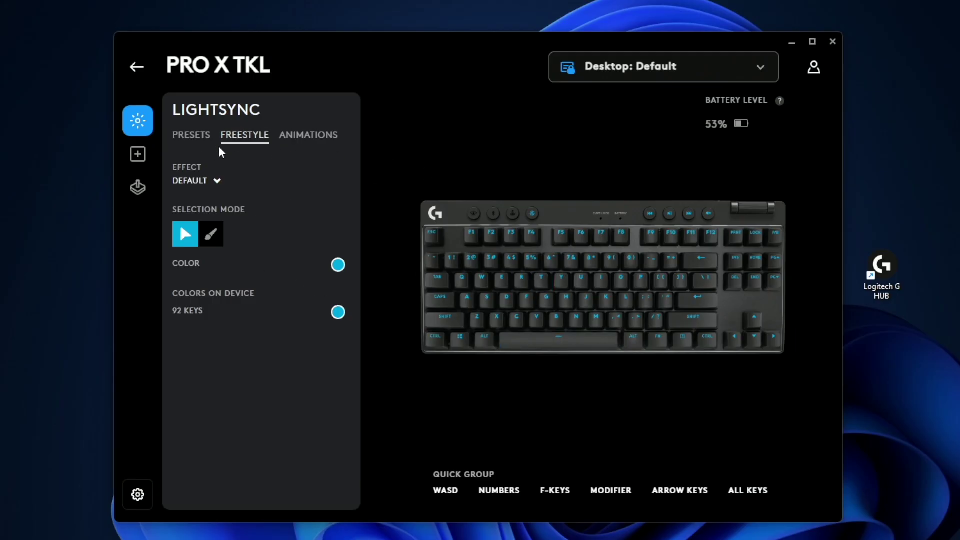
click(142, 146)
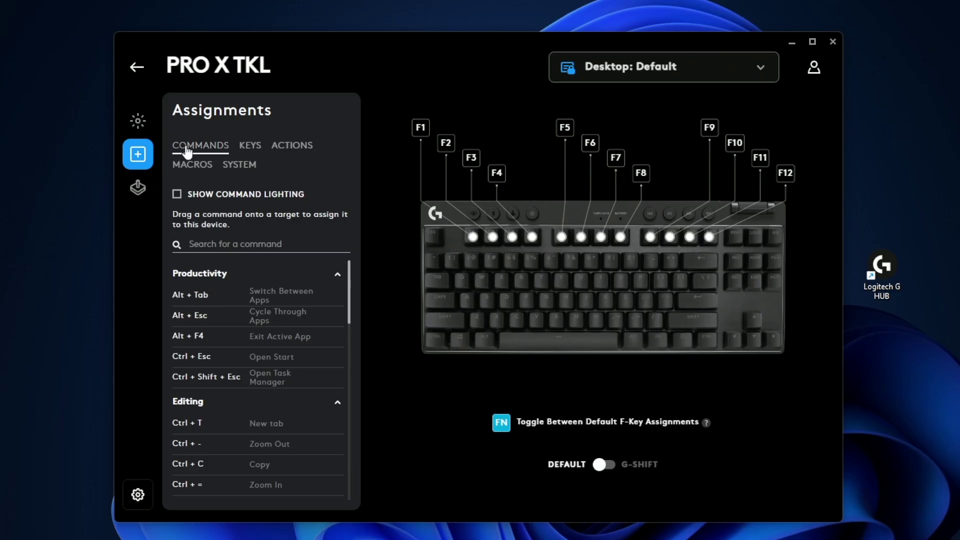
- Scroll the Commands list down to the Windows and Navigation groups, such as Go Back and Go Forward
scroll(220, 288, down, 6)
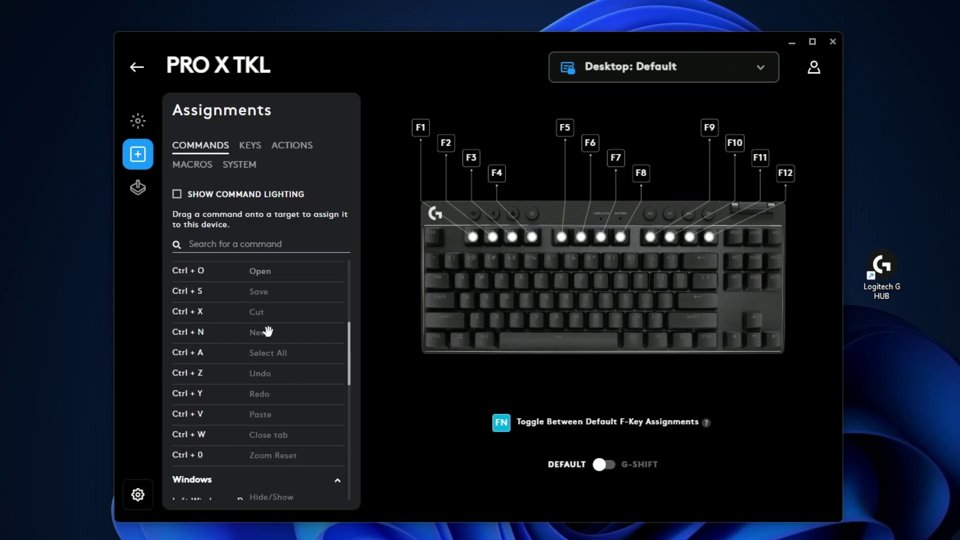
scroll(268, 328, down, 4)
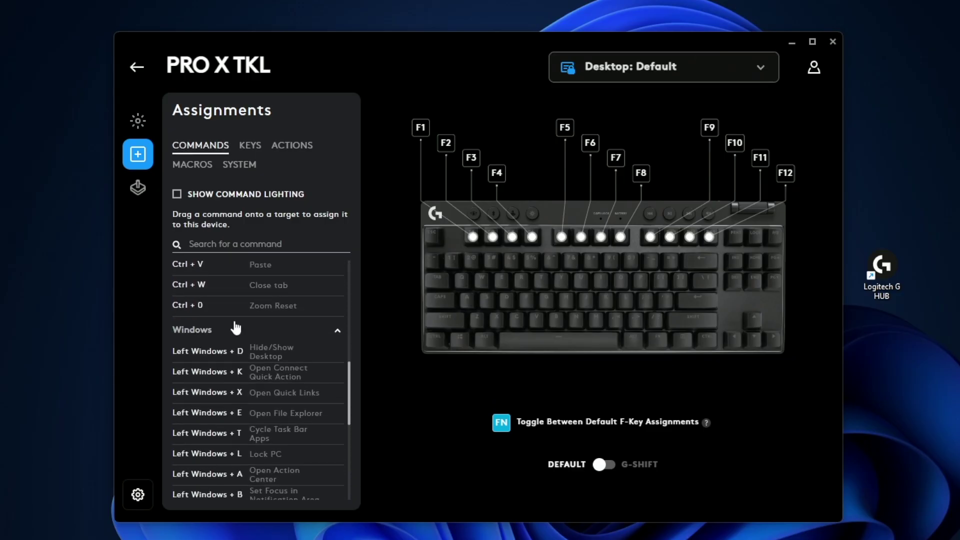
scroll(225, 319, down, 5)
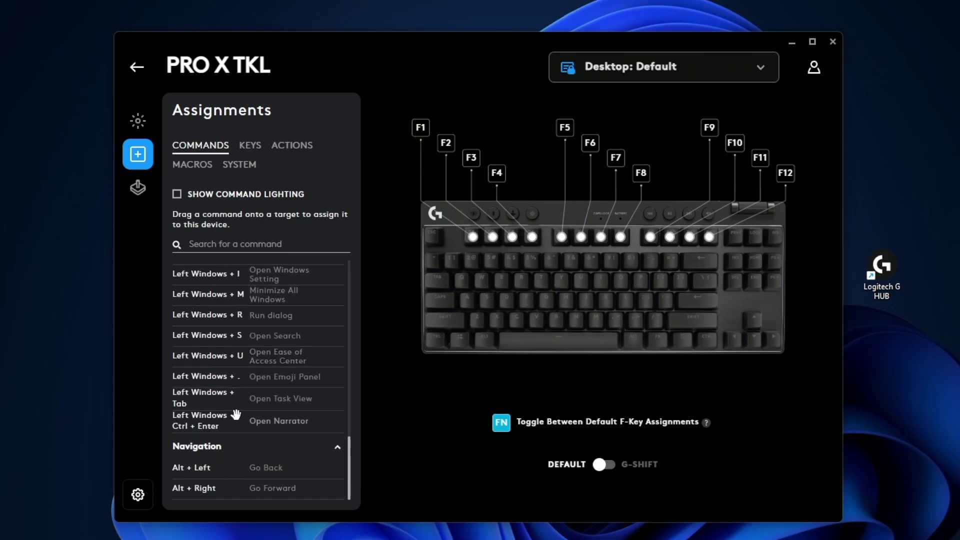
- Assign the N key from the Keys list to F1 (G1) and clear the command search
click(249, 152)
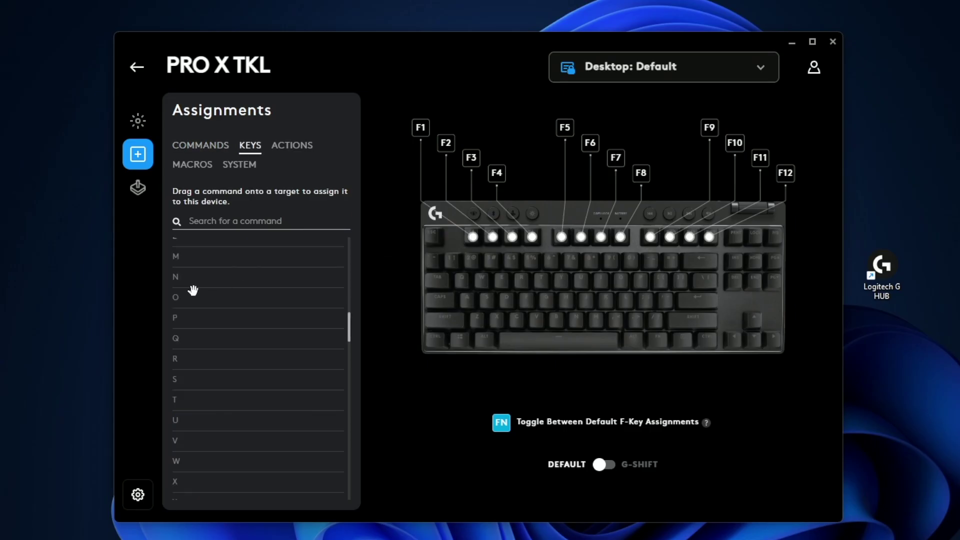
drag(176, 280, 473, 238)
text(nu)
key(BackSpace)
key(BackSpace)
mouse_move(472, 238)
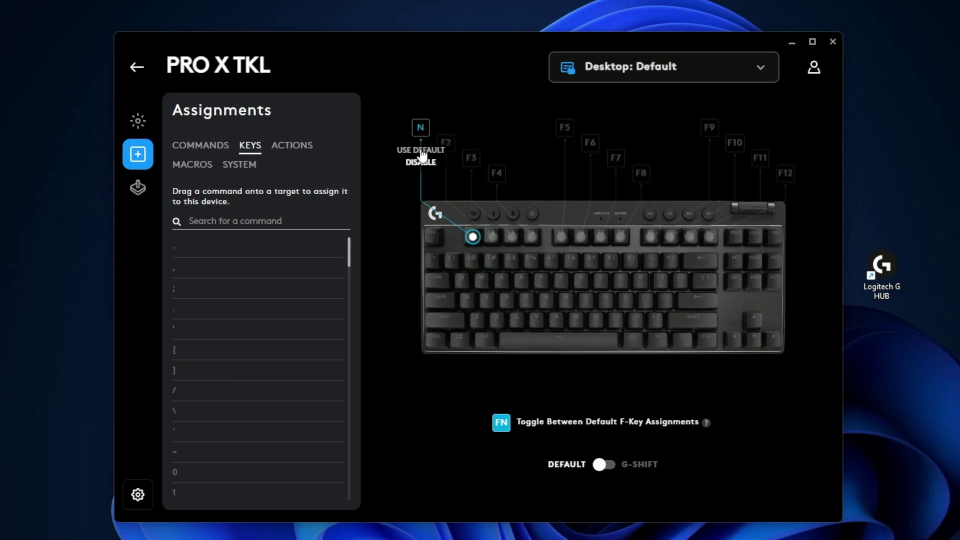
click(293, 148)
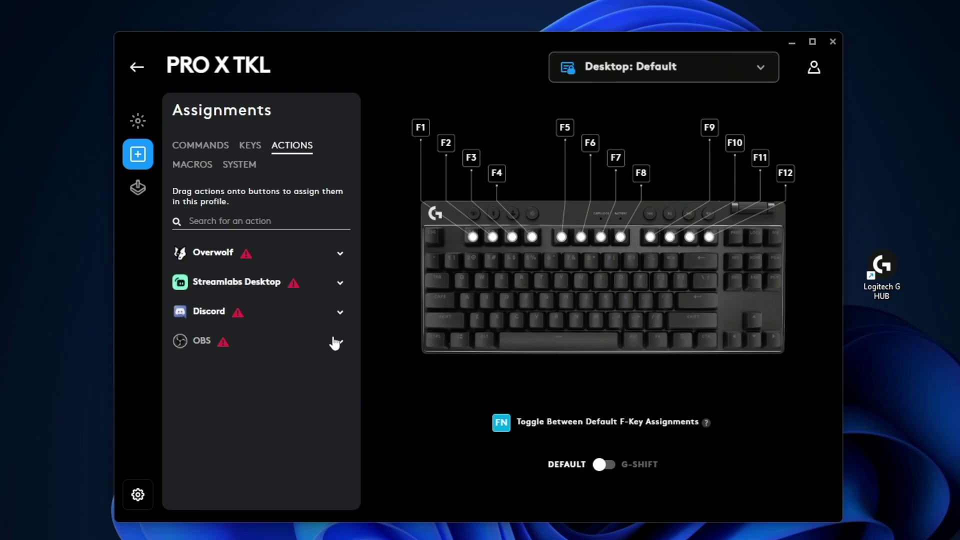
click(340, 342)
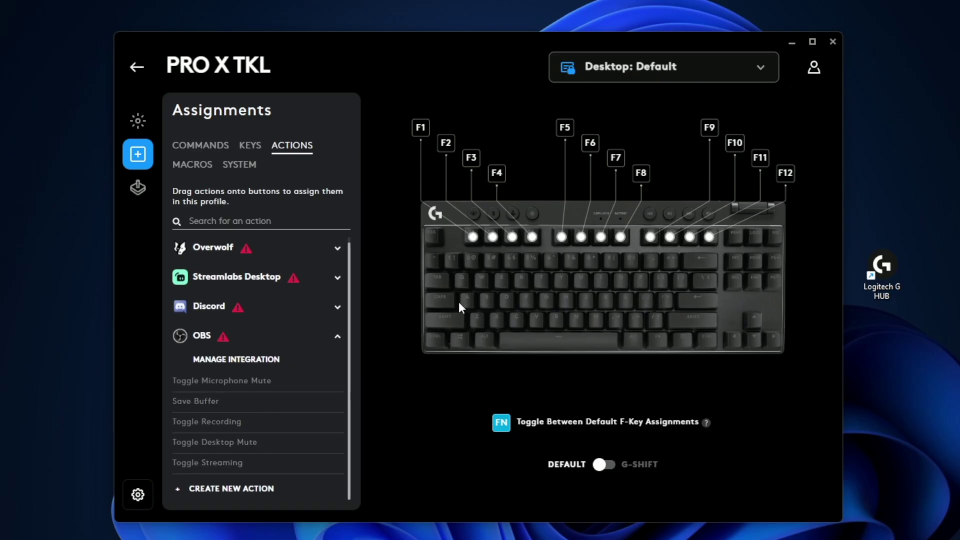
click(345, 306)
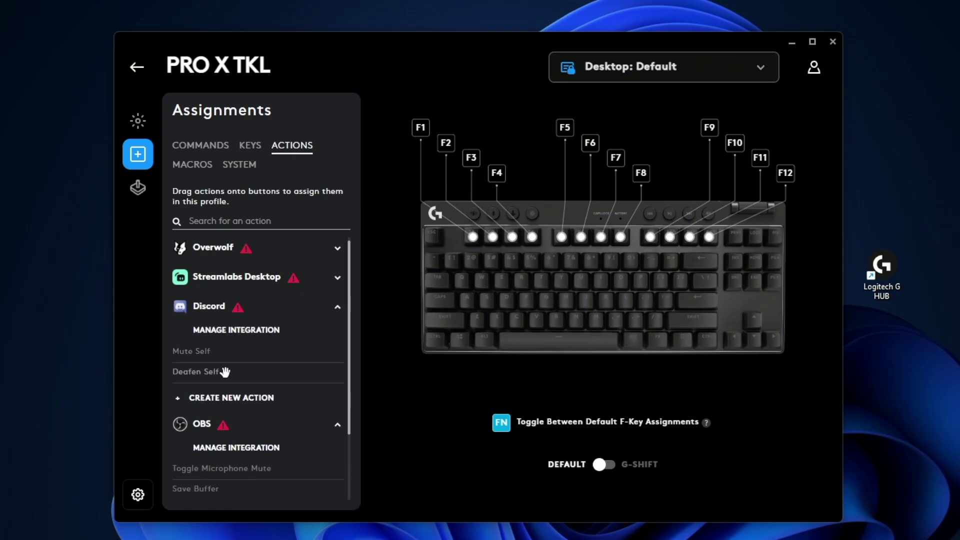
- Create a new macro named 'Spamm click' from the Macros list
click(181, 166)
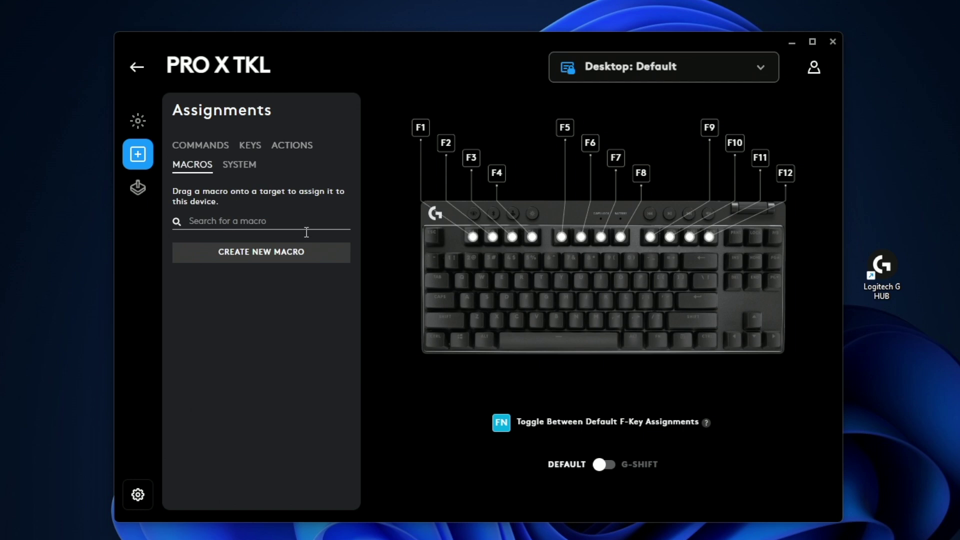
click(286, 256)
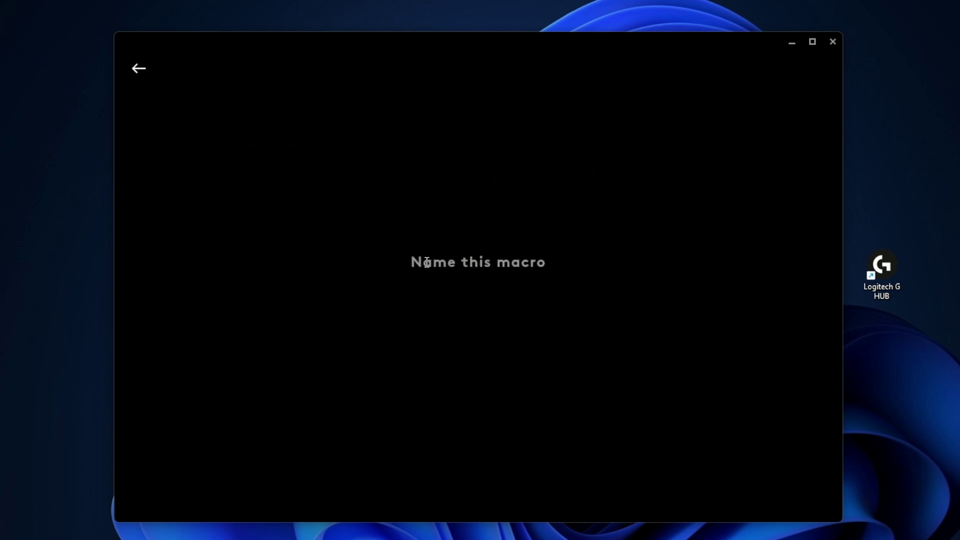
text(Spamm click)
key(Return)
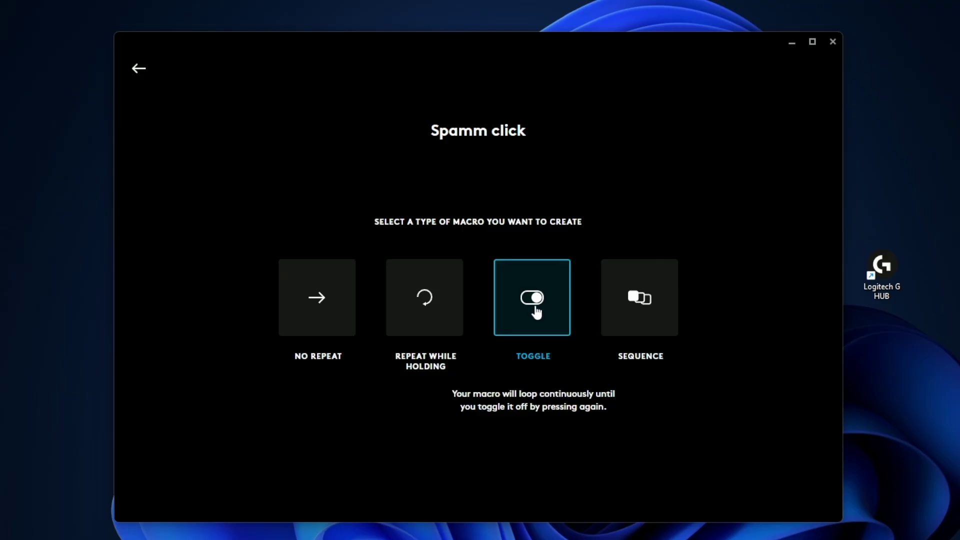
- Record Spamm click as a repeat-while-holding left click, save it, and assign it to F1
click(435, 310)
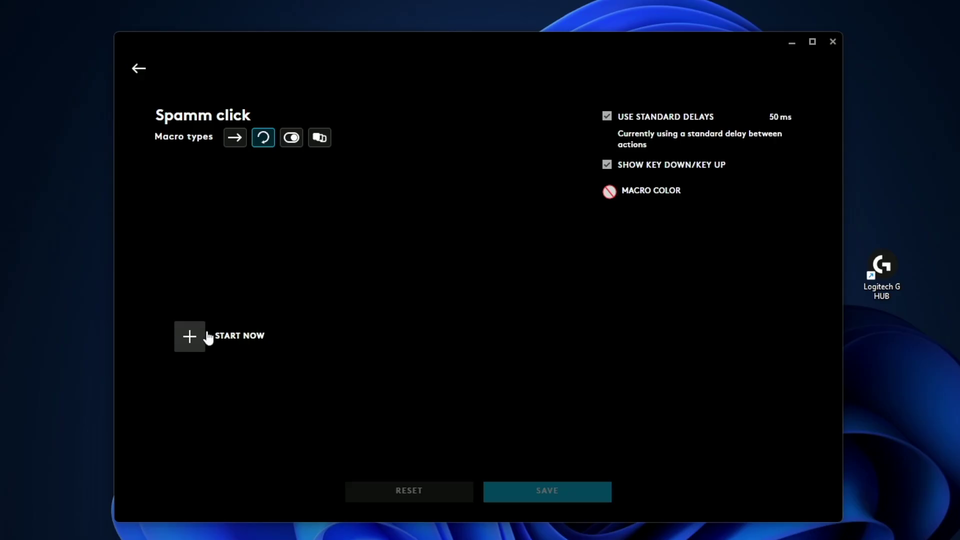
click(191, 336)
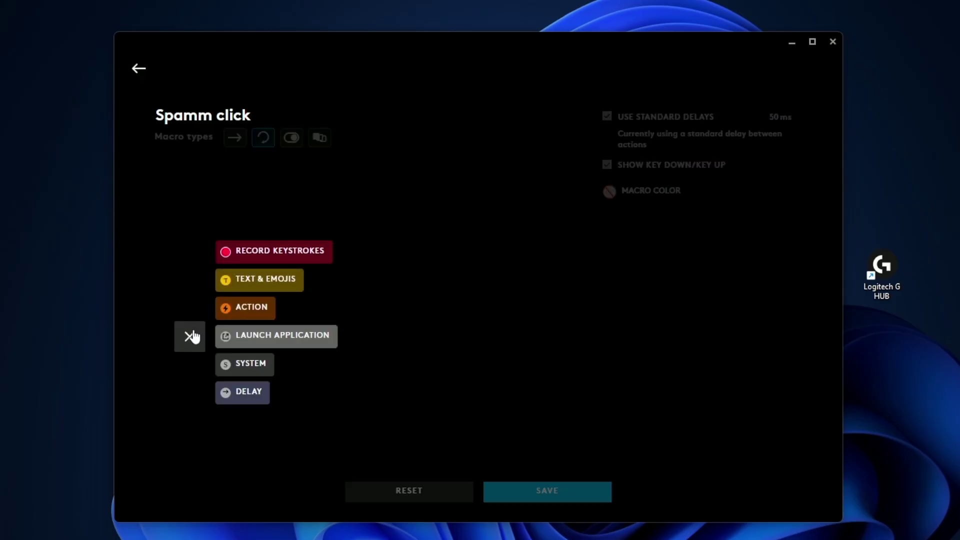
click(274, 254)
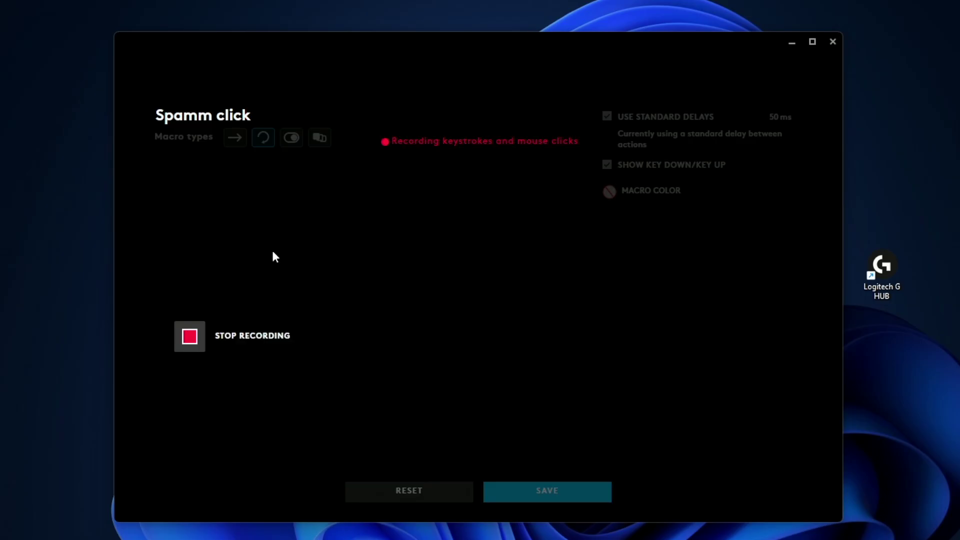
click(252, 373)
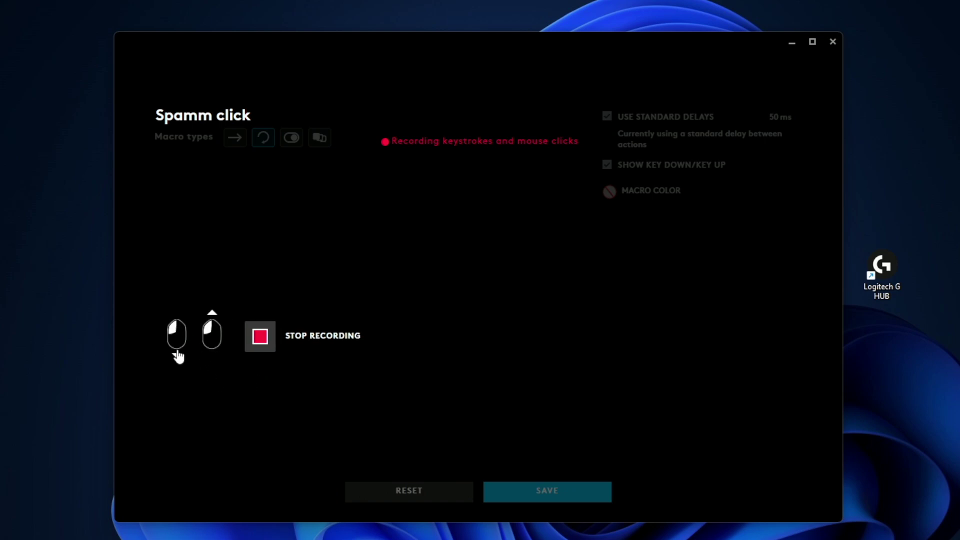
click(261, 336)
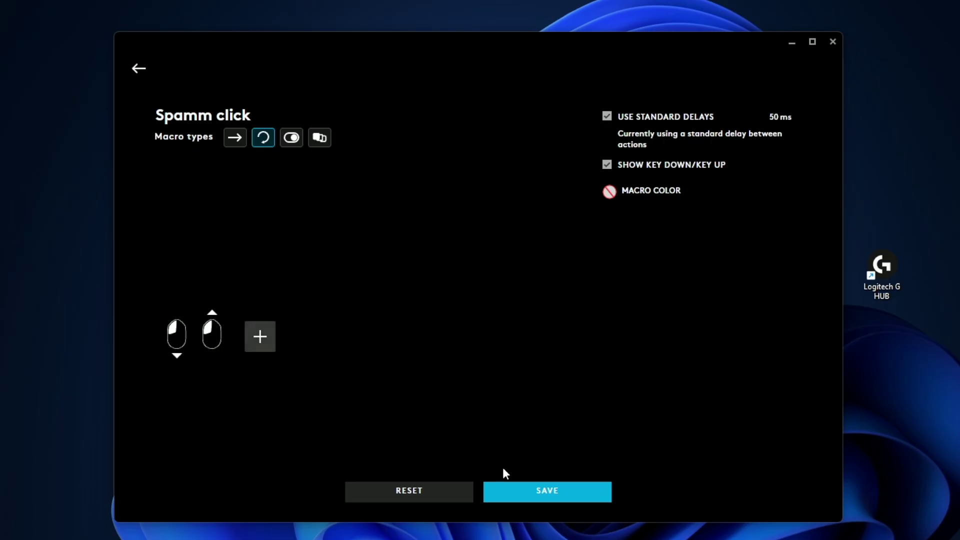
click(536, 492)
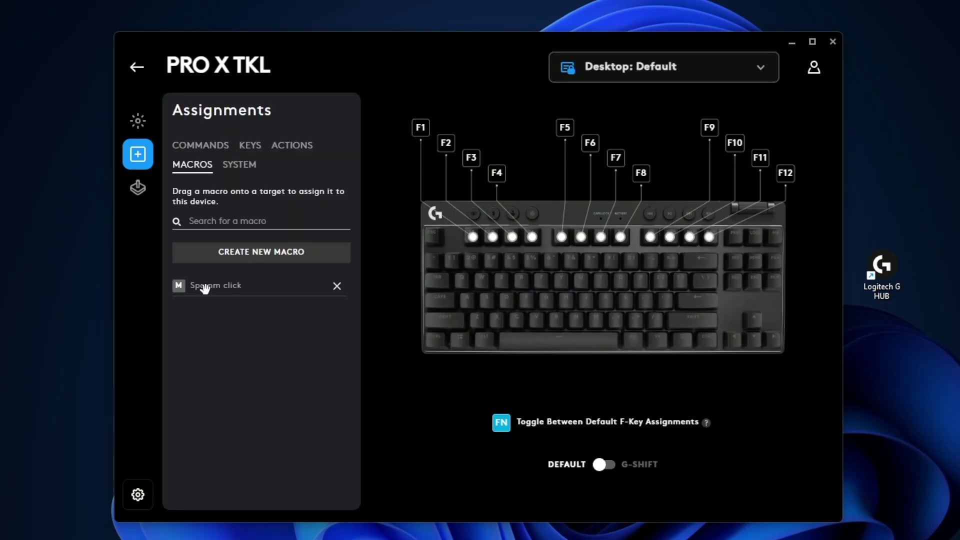
drag(215, 287, 468, 233)
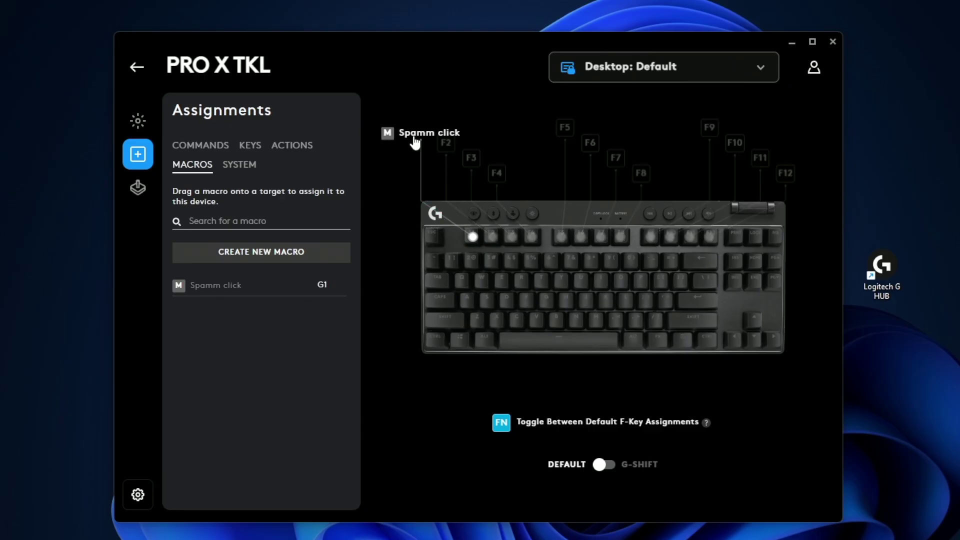
key(alt+Tab)
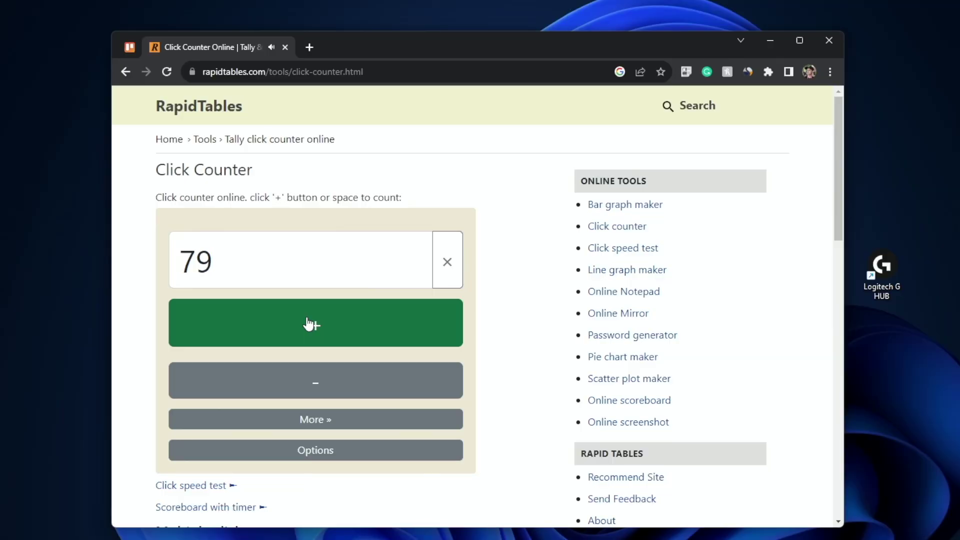
key(space)
key(space)
key(space)
key(space)
key(space)
key(space)
key(space)
key(space)
key(space)
key(space)
key(space)
key(space)
key(space)
key(space)
key(space)
key(space)
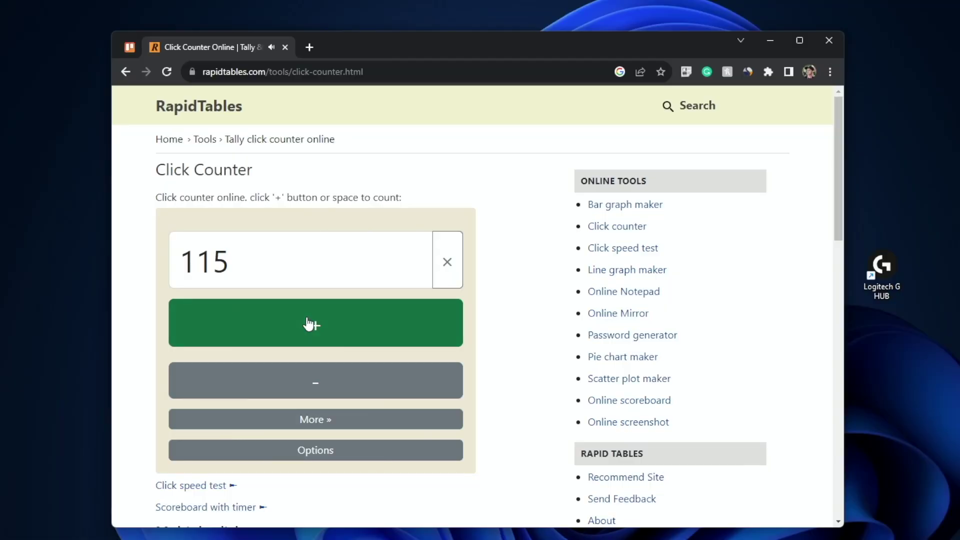
key(space)
key(space)
key(space)
key(space)
key(space)
key(space)
key(space)
key(space)
key(space)
key(space)
key(space)
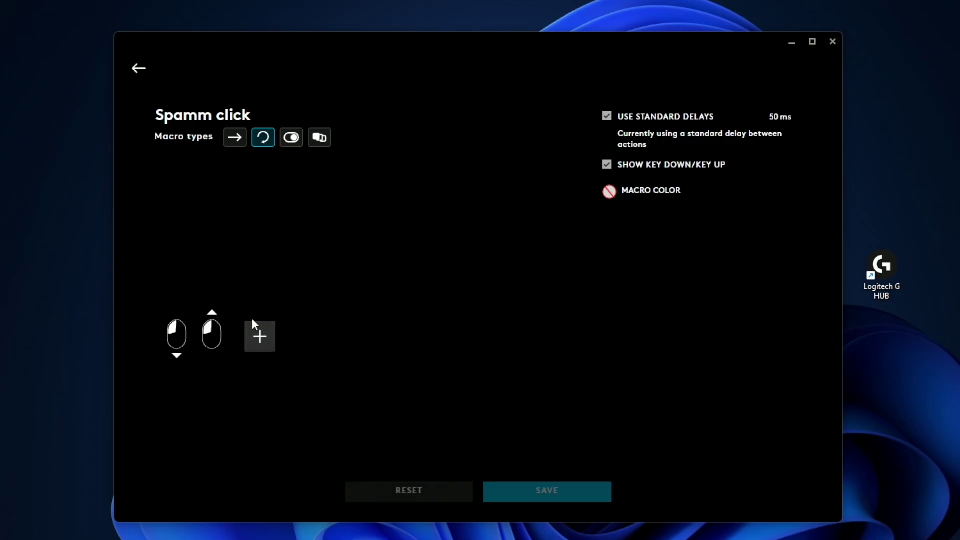
- Scroll through the SYSTEM assignment controls, then bring up Game Mode for disabling keys while gaming
click(139, 68)
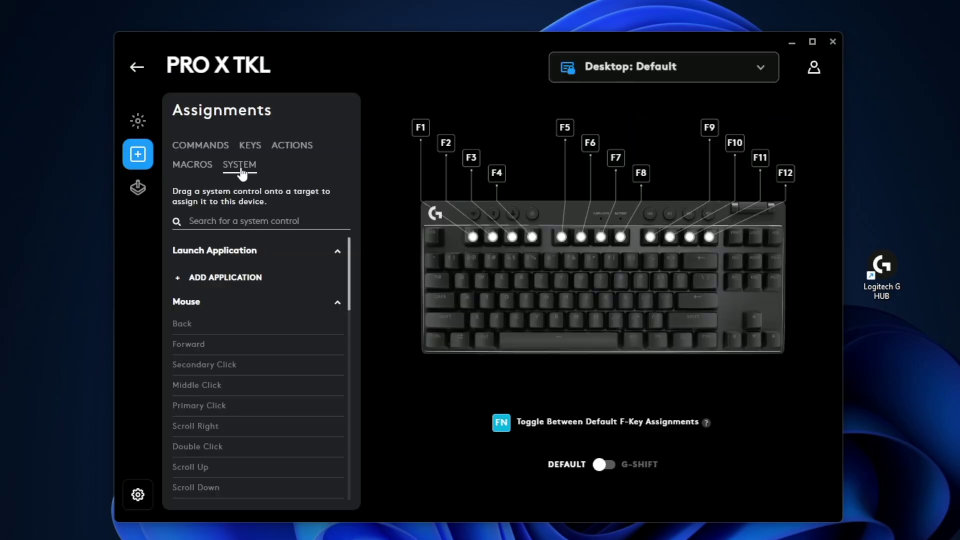
scroll(286, 342, down, 3)
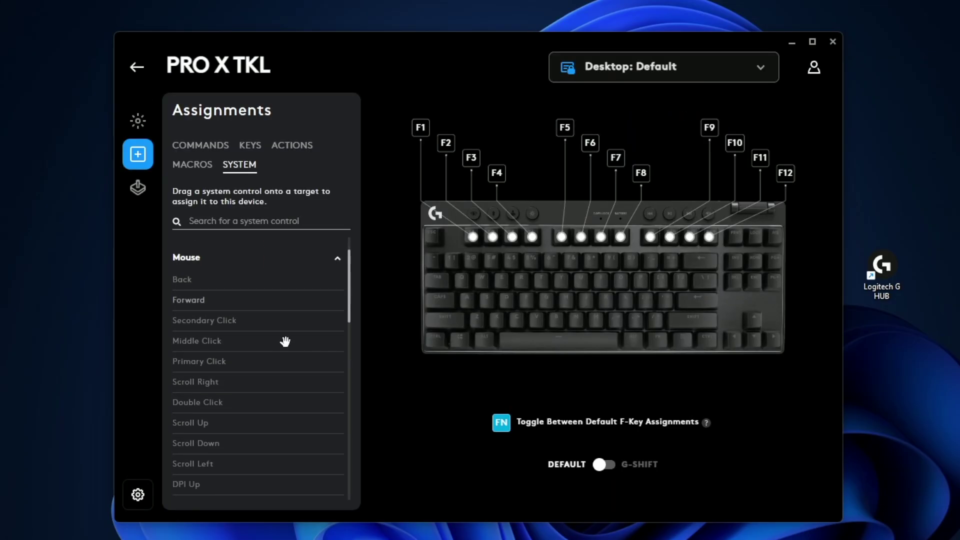
scroll(279, 329, down, 4)
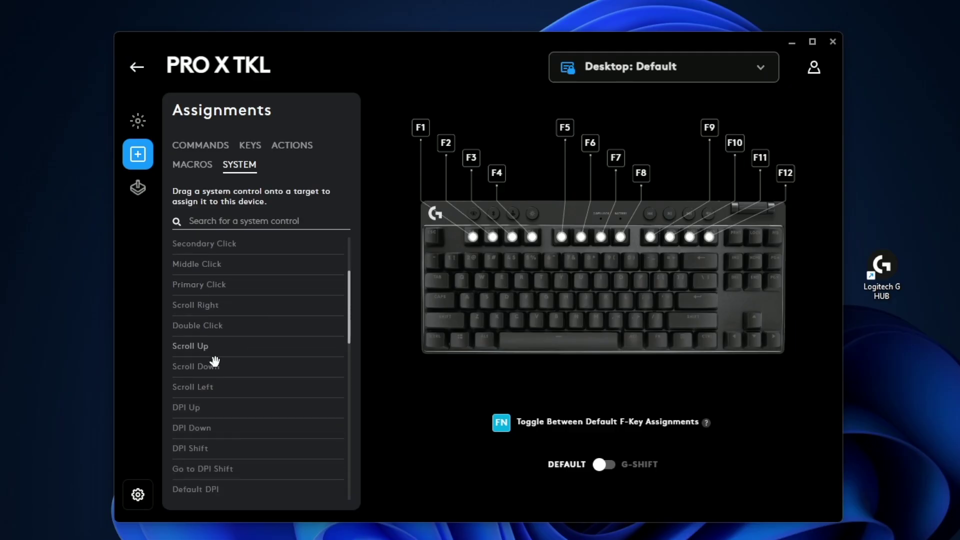
scroll(215, 358, down, 3)
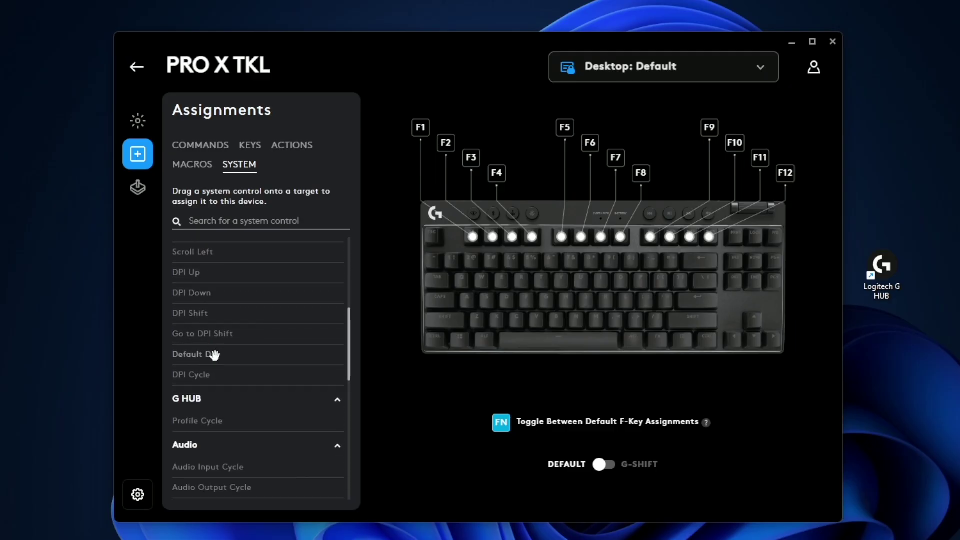
scroll(234, 312, down, 7)
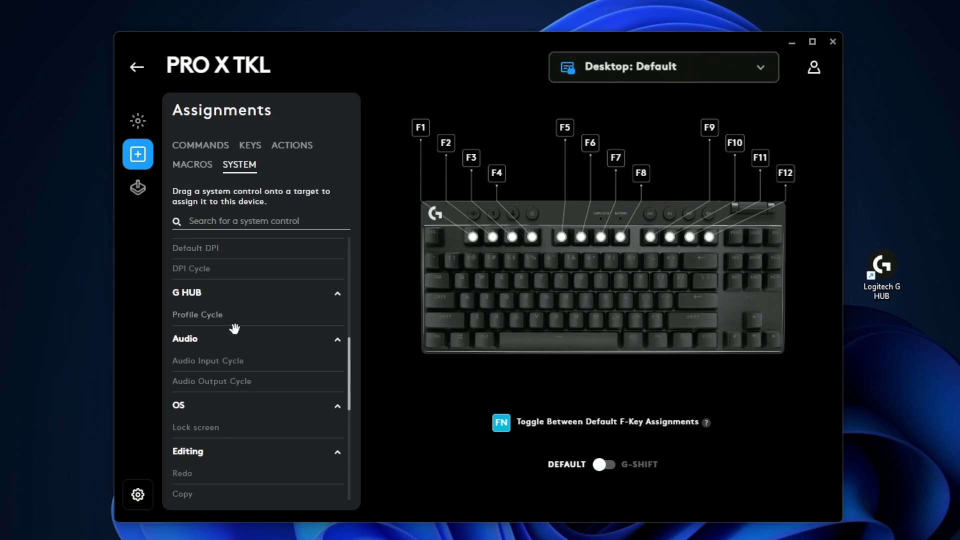
scroll(214, 392, down, 7)
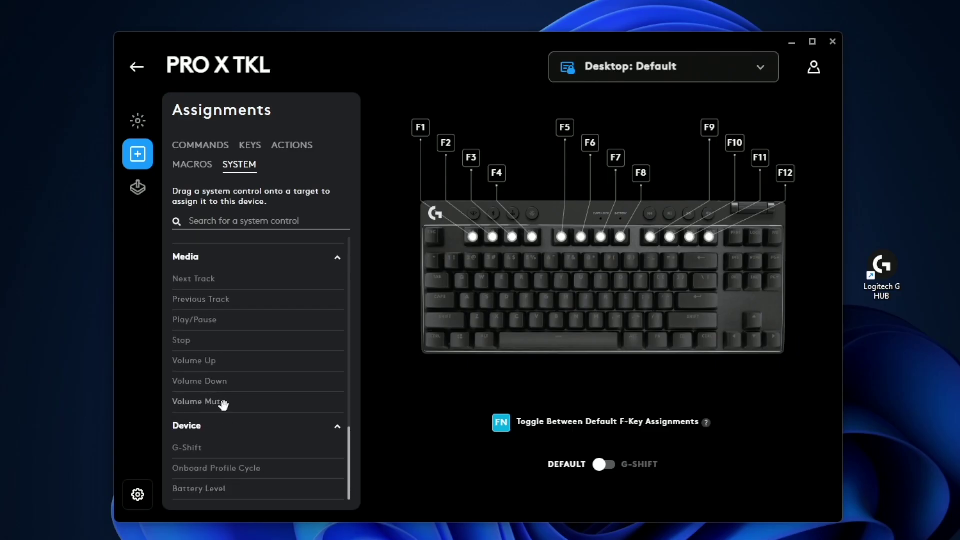
click(145, 188)
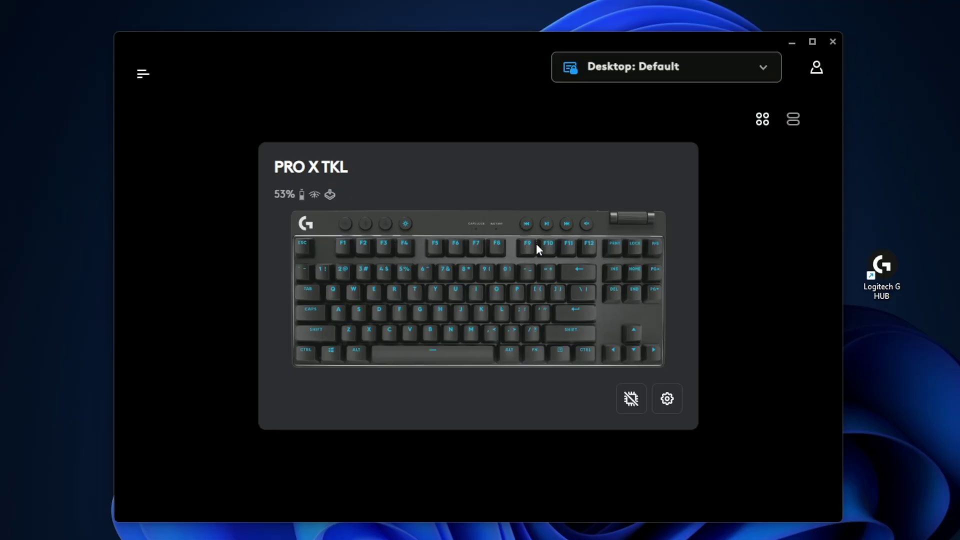
- Expand the Desktop: Default dropdown to list the Desktop, Raft and Valheim default profiles
click(662, 71)
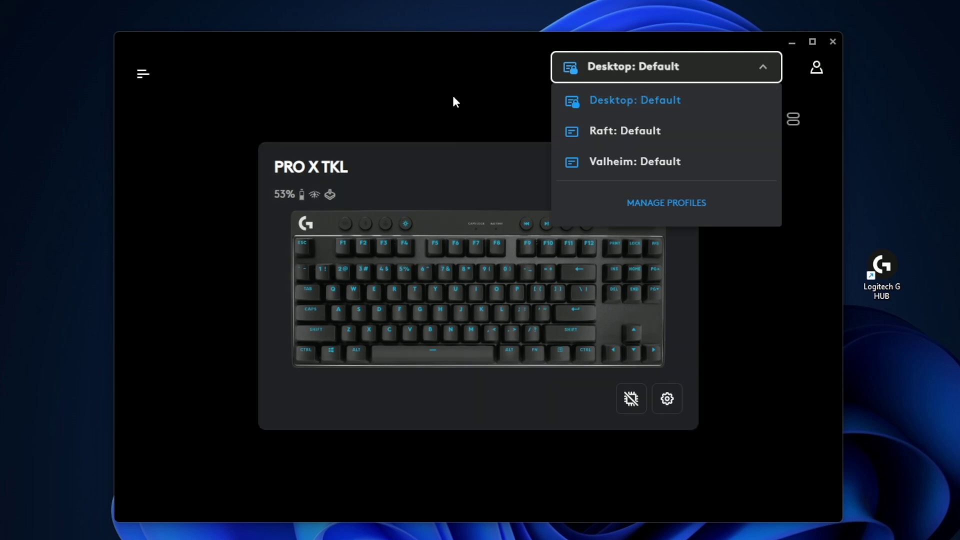
click(452, 95)
click(628, 71)
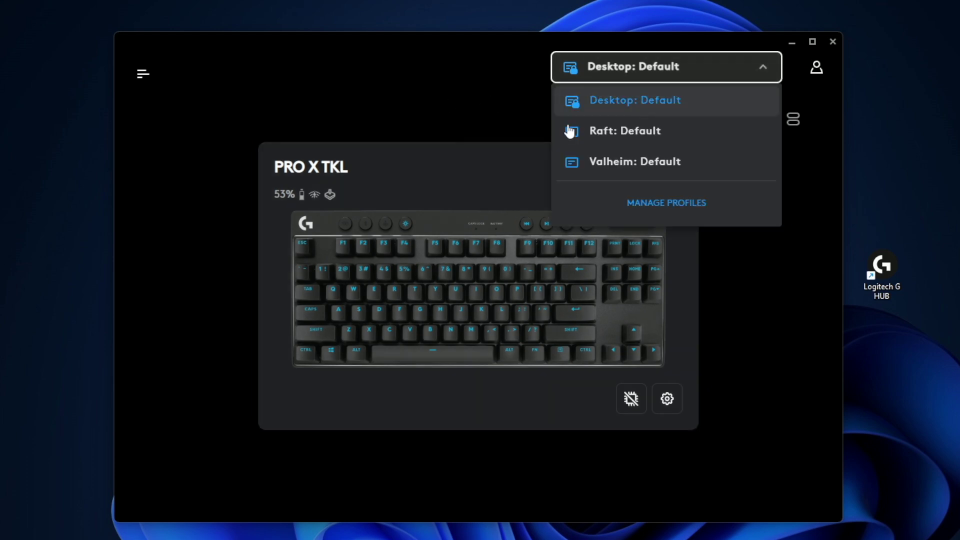